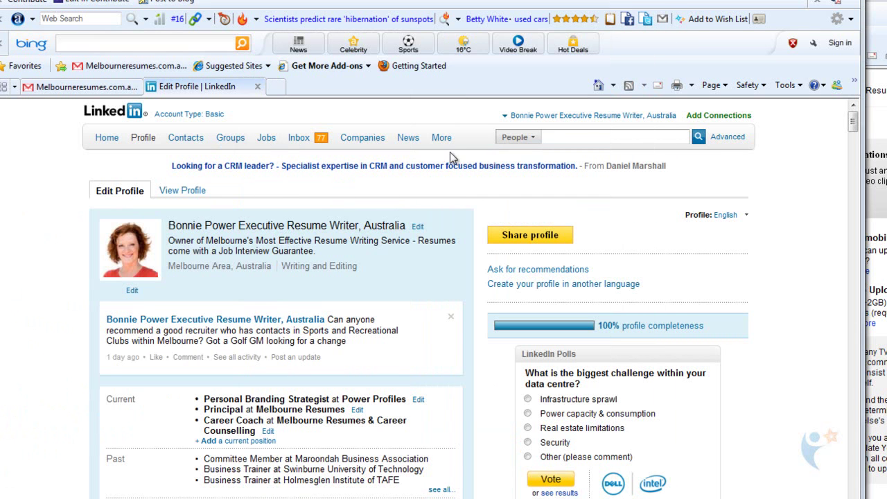
- Sign out of the current account and open the sign-up form for joining LinkedIn
{"action": "mouse_move", "coordinate": [653, 117]}
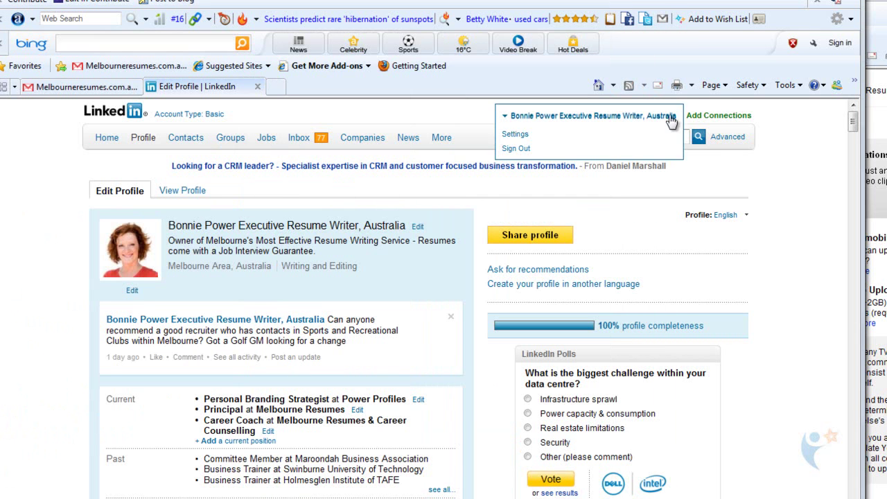
{"action": "left_click", "coordinate": [514, 151]}
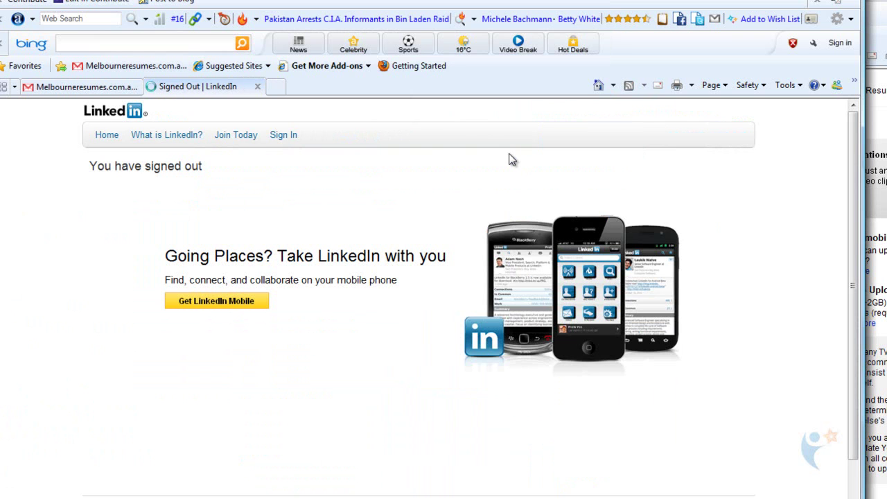
{"action": "left_click", "coordinate": [238, 142]}
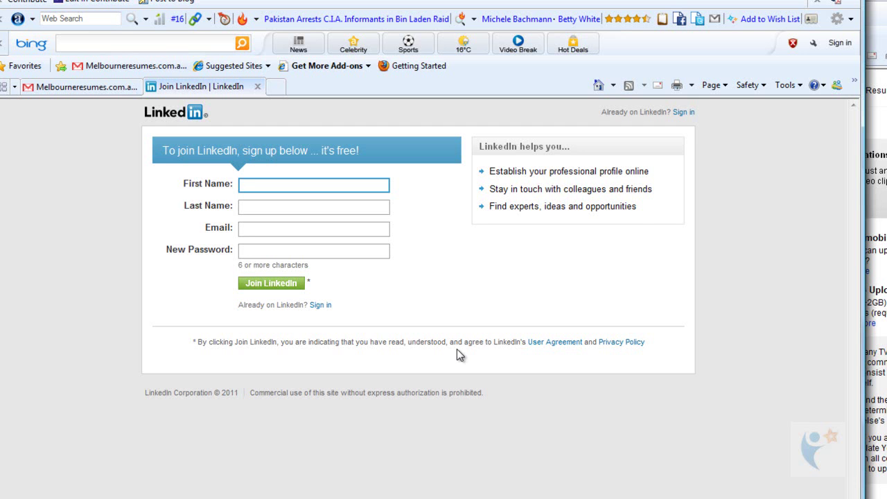
- Switch to the existing-member sign-in and log in with the saved account e-mail and its stored password
{"action": "left_click", "coordinate": [685, 113]}
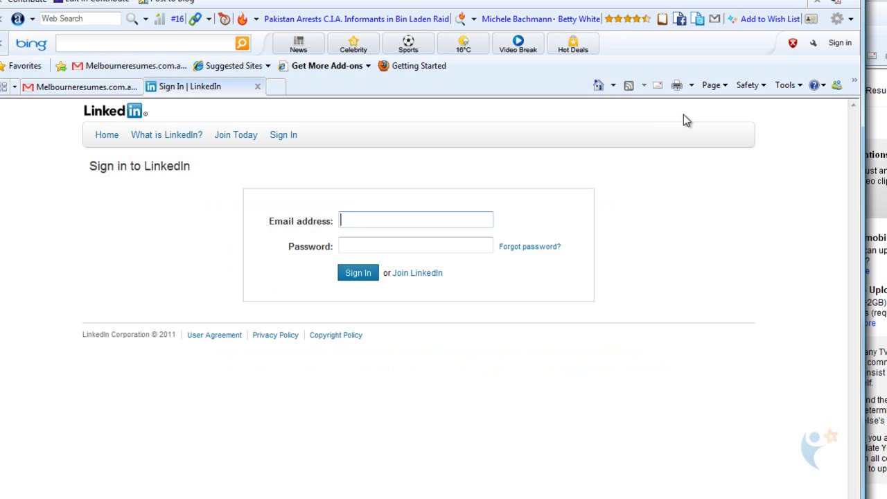
{"action": "type", "text": "b"}
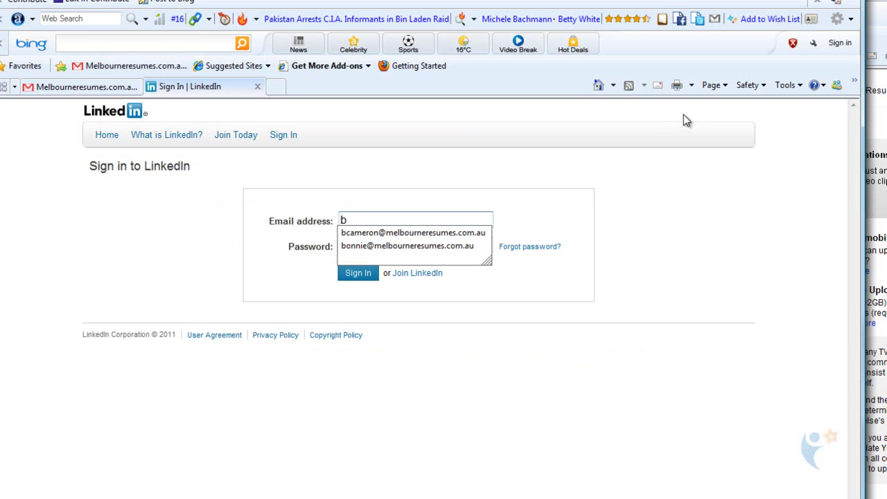
{"action": "key", "text": "Down"}
{"action": "key", "text": "Down"}
{"action": "key", "text": "Return"}
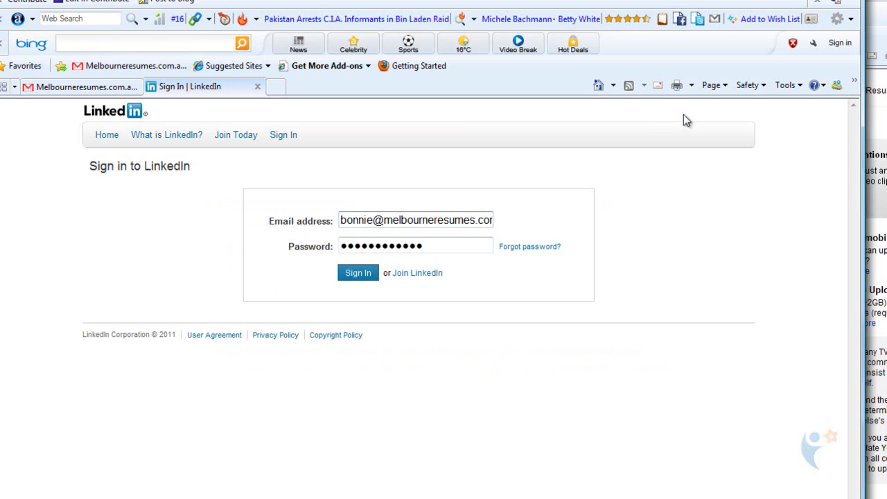
{"action": "left_click", "coordinate": [359, 278]}
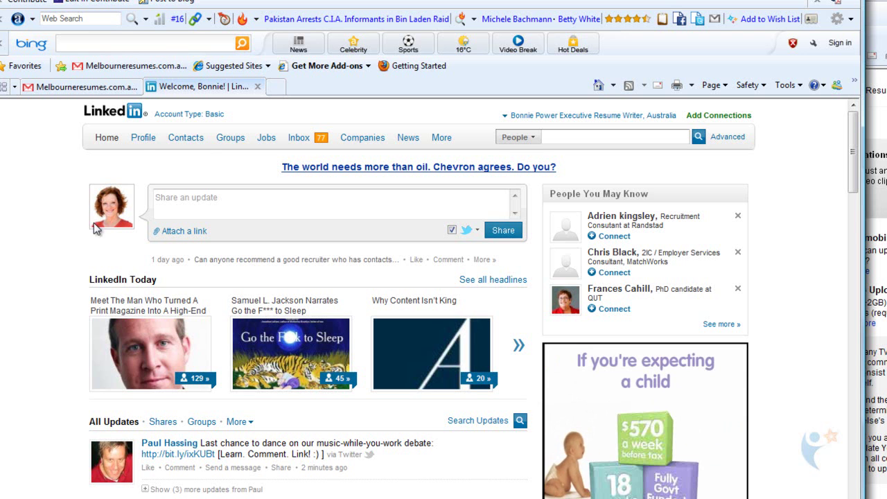
- Widen the browser window and view the profile stats listing who viewed the profile
{"action": "mouse_move", "coordinate": [145, 153]}
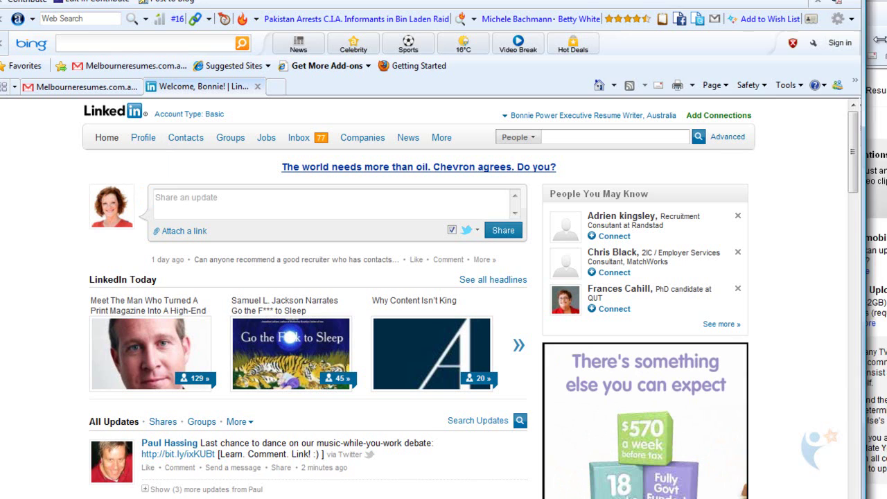
{"action": "left_click_drag", "start_coordinate": [879, 39], "coordinate": [886, 40]}
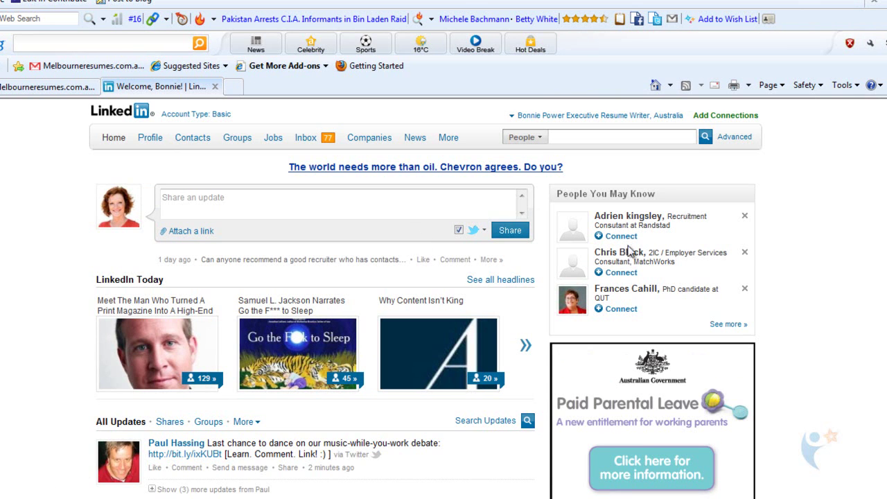
{"action": "scroll", "coordinate": [425, 298], "scroll_direction": "down", "scroll_amount": 3}
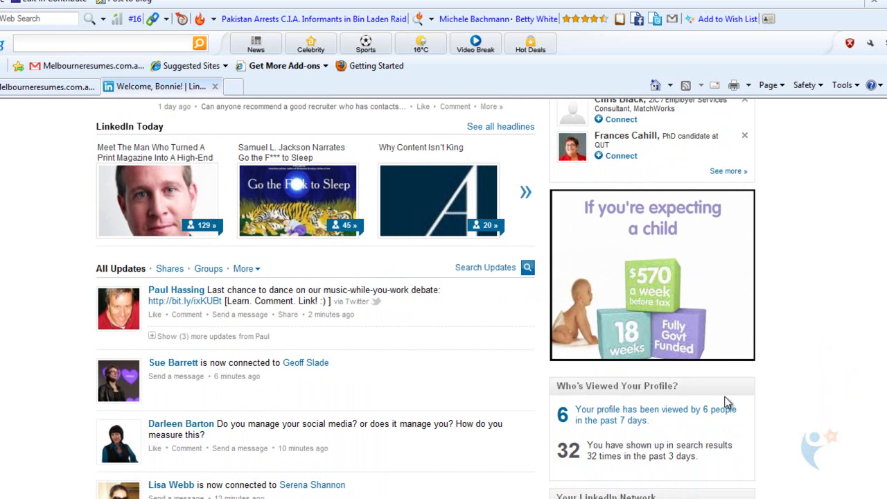
{"action": "left_click", "coordinate": [598, 414]}
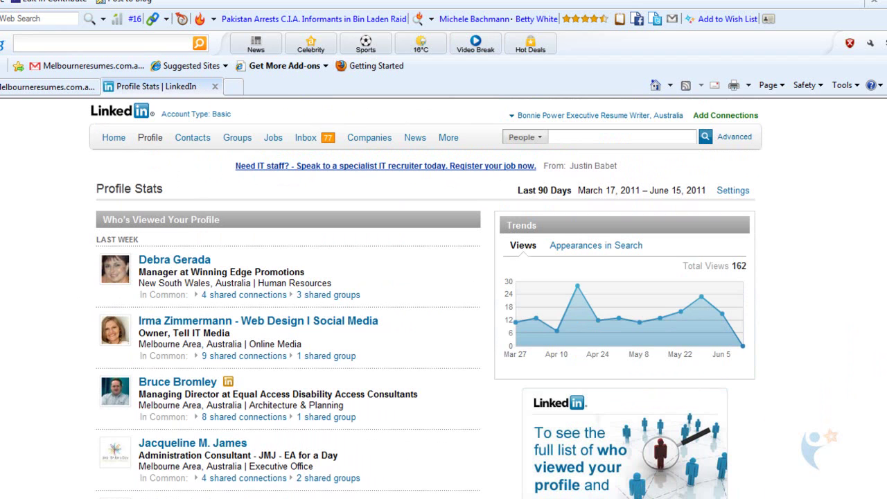
{"action": "scroll", "coordinate": [426, 298], "scroll_direction": "down", "scroll_amount": 2}
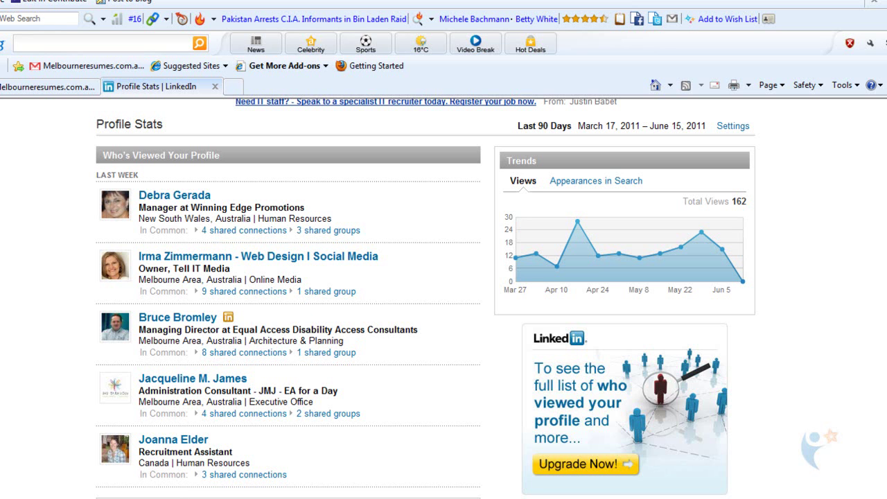
{"action": "scroll", "coordinate": [879, 138], "scroll_direction": "up", "scroll_amount": 1}
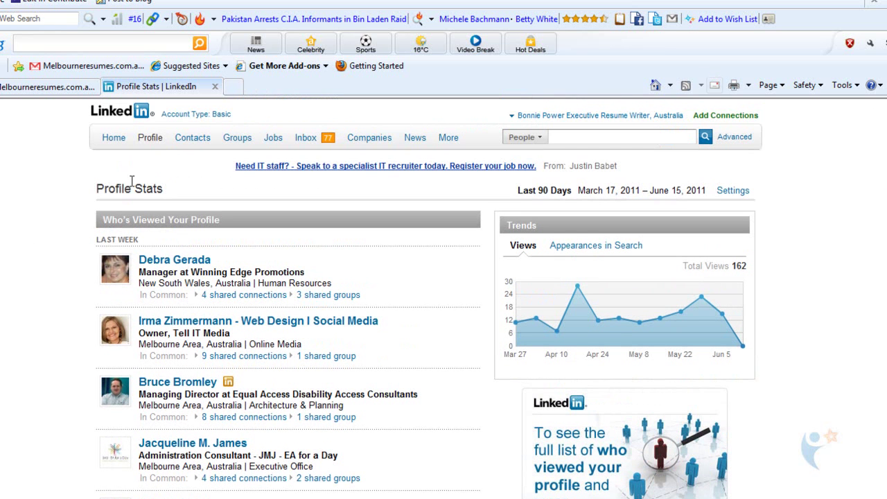
- View the account's own profile and highlight the display name in its header
{"action": "mouse_move", "coordinate": [153, 142]}
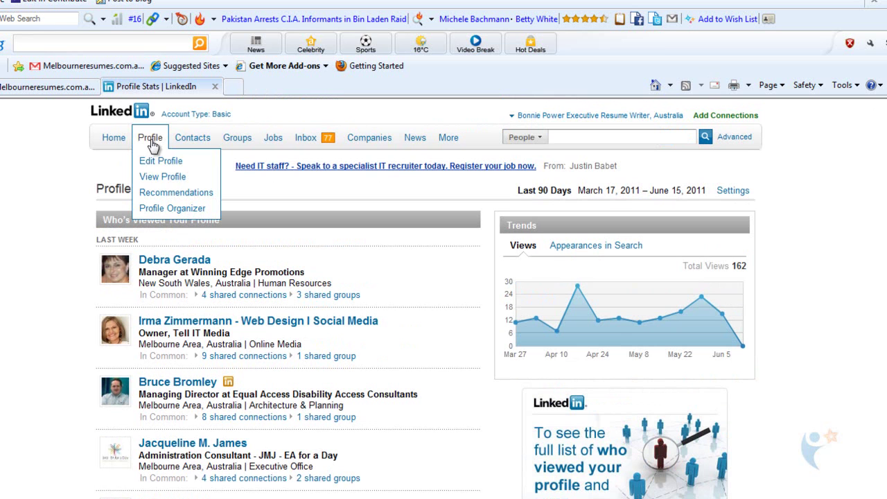
{"action": "left_click", "coordinate": [144, 182]}
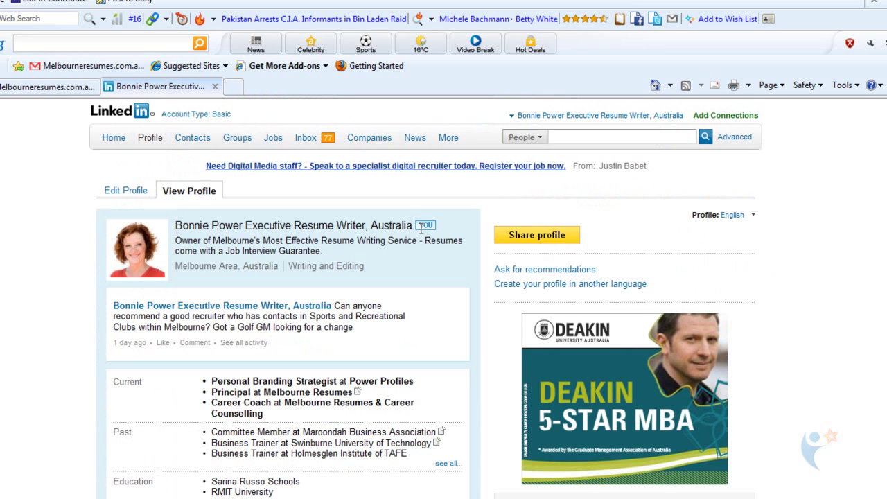
{"action": "left_click_drag", "start_coordinate": [413, 226], "coordinate": [193, 228]}
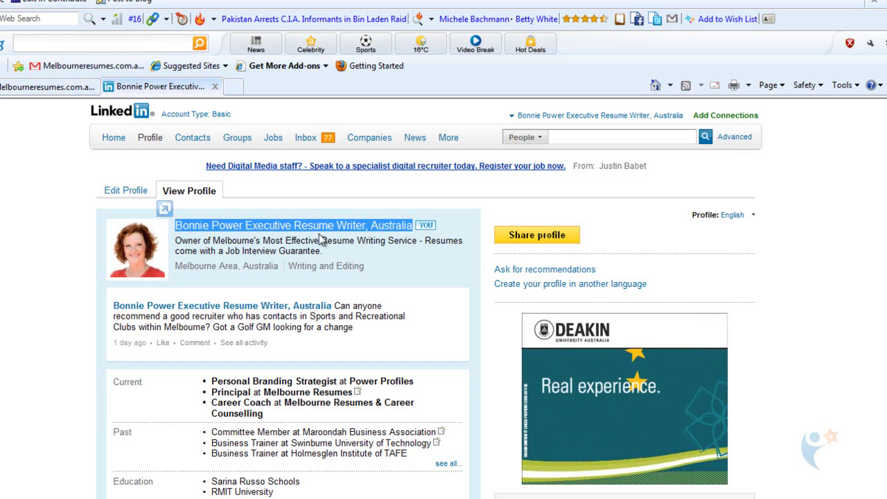
{"action": "left_click", "coordinate": [202, 239]}
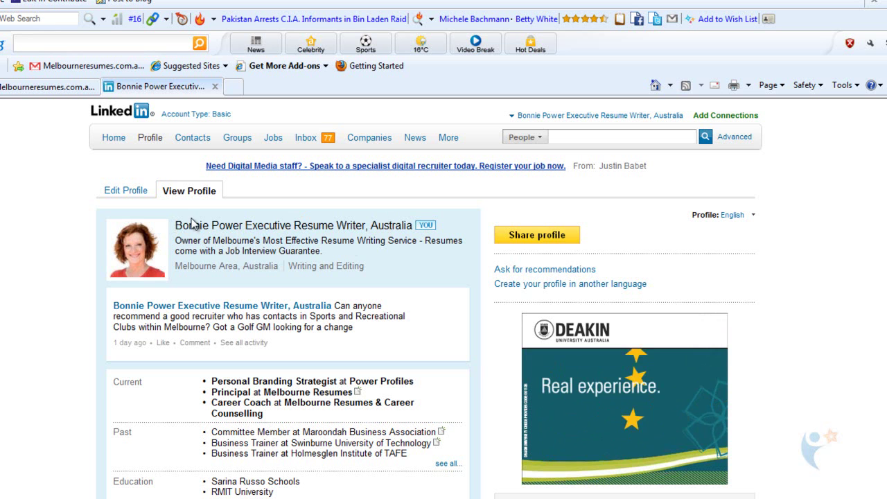
- Open the profile's basic information for editing and read the last name field through to its end
{"action": "left_click", "coordinate": [114, 191]}
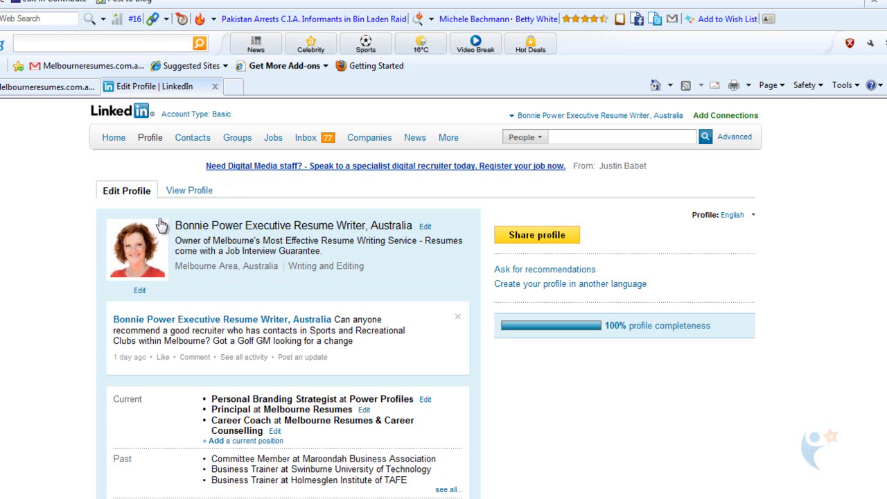
{"action": "left_click", "coordinate": [425, 228]}
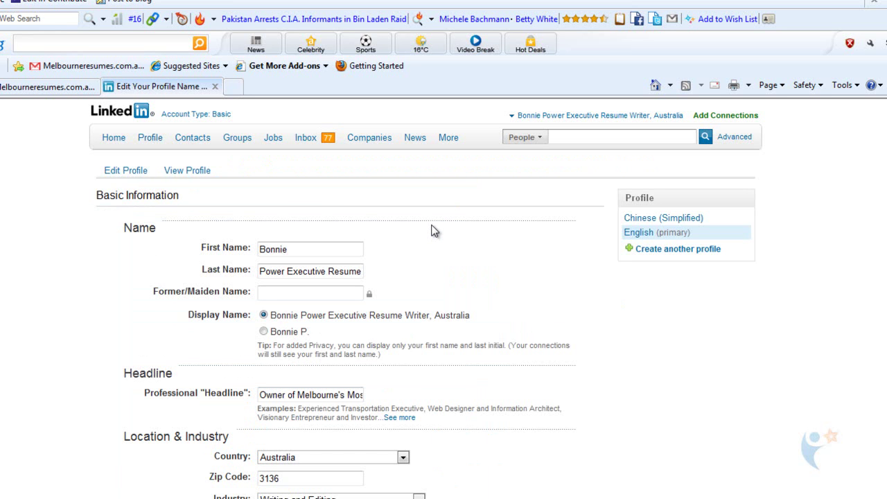
{"action": "left_click", "coordinate": [288, 272]}
{"action": "key", "text": "Right"}
{"action": "key", "text": "Right"}
{"action": "key", "text": "Right"}
{"action": "key", "text": "Right"}
{"action": "key", "text": "Right"}
{"action": "key", "text": "Right"}
{"action": "key", "text": "Right"}
{"action": "key", "text": "Right"}
{"action": "key", "text": "Right"}
{"action": "key", "text": "Right"}
{"action": "key", "text": "Right"}
{"action": "key", "text": "Right"}
{"action": "key", "text": "Right"}
{"action": "key", "text": "Right"}
{"action": "key", "text": "Right"}
{"action": "key", "text": "Right"}
{"action": "key", "text": "Right"}
{"action": "key", "text": "Right"}
{"action": "key", "text": "Right"}
{"action": "key", "text": "Right"}
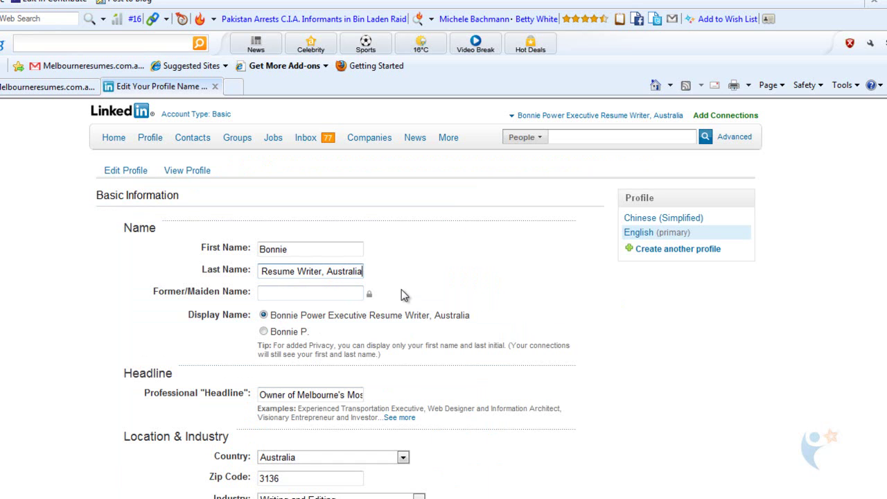
- Select through the professional headline text to review it in full, leaving the cursor at its beginning
{"action": "left_click", "coordinate": [261, 395]}
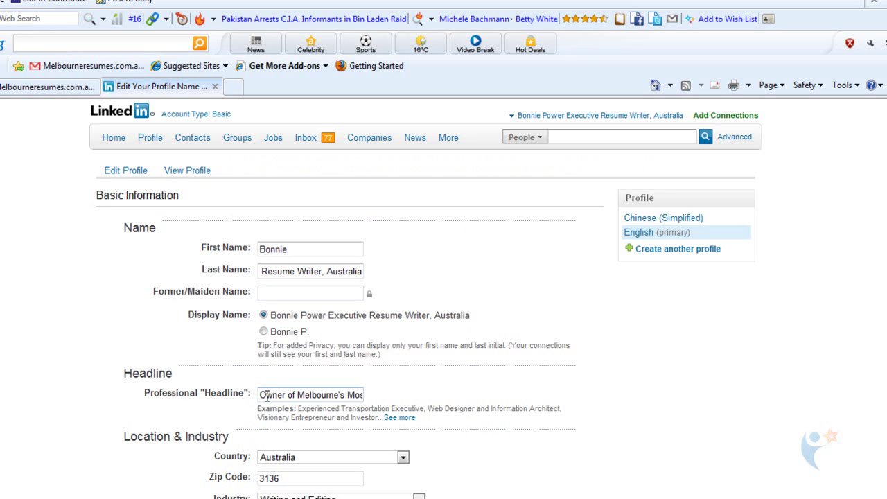
{"action": "left_click_drag", "start_coordinate": [267, 395], "coordinate": [377, 394]}
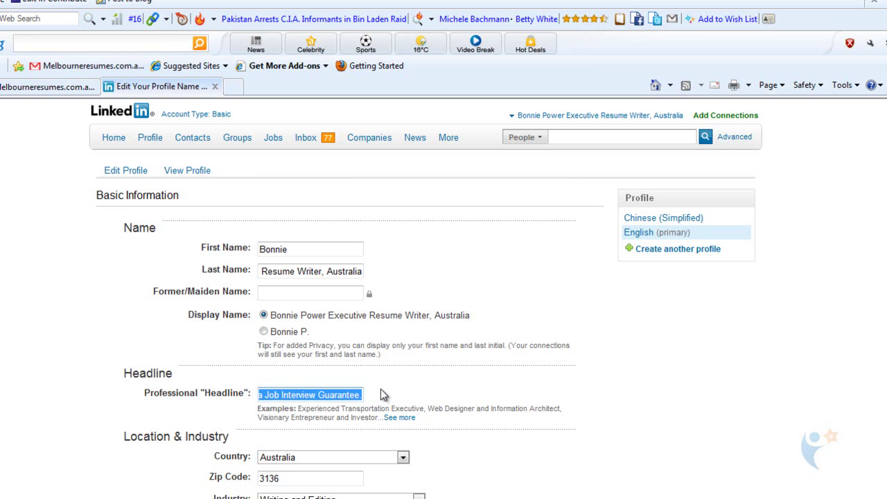
{"action": "left_click", "coordinate": [351, 395]}
{"action": "left_click_drag", "start_coordinate": [353, 395], "coordinate": [224, 396]}
{"action": "left_click", "coordinate": [266, 397]}
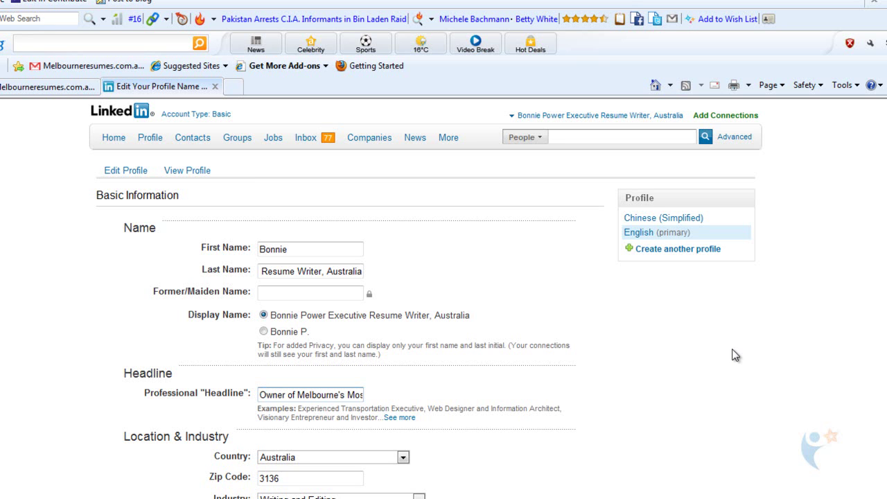
- Check the location and industry details and save the basic information
{"action": "scroll", "coordinate": [737, 356], "scroll_direction": "down", "scroll_amount": 1}
{"action": "scroll", "coordinate": [736, 355], "scroll_direction": "down", "scroll_amount": 2}
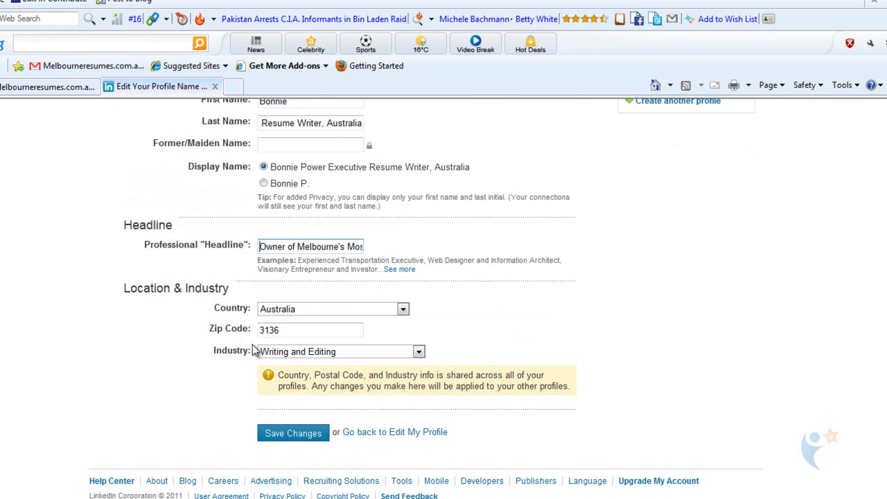
{"action": "left_click", "coordinate": [277, 436]}
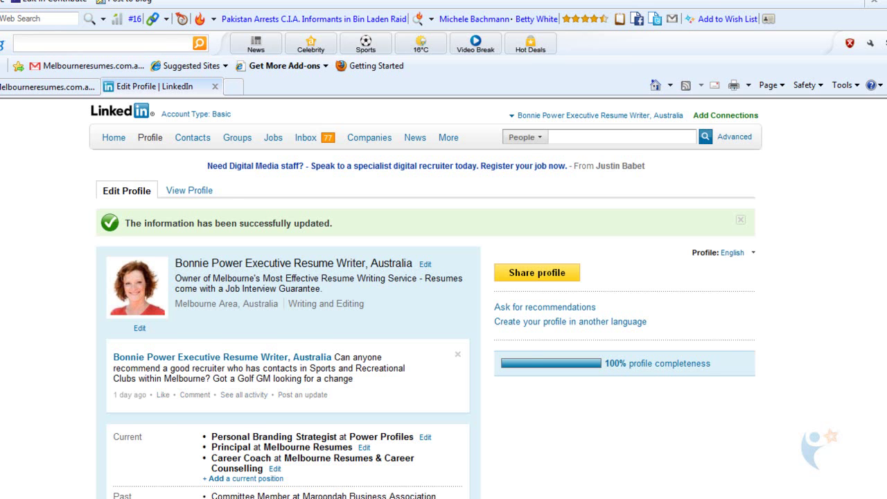
- Examine the Overview paragraph of the profile's Summary, highlighting keywords such as "Certified Career Coach" and "Job Interview Training"
{"action": "key", "text": "alt+Tab"}
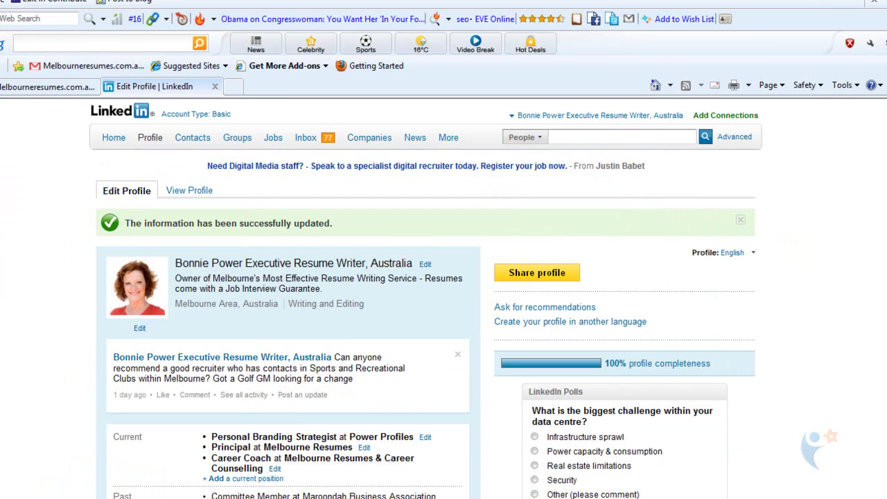
{"action": "scroll", "coordinate": [443, 298], "scroll_direction": "down", "scroll_amount": 8}
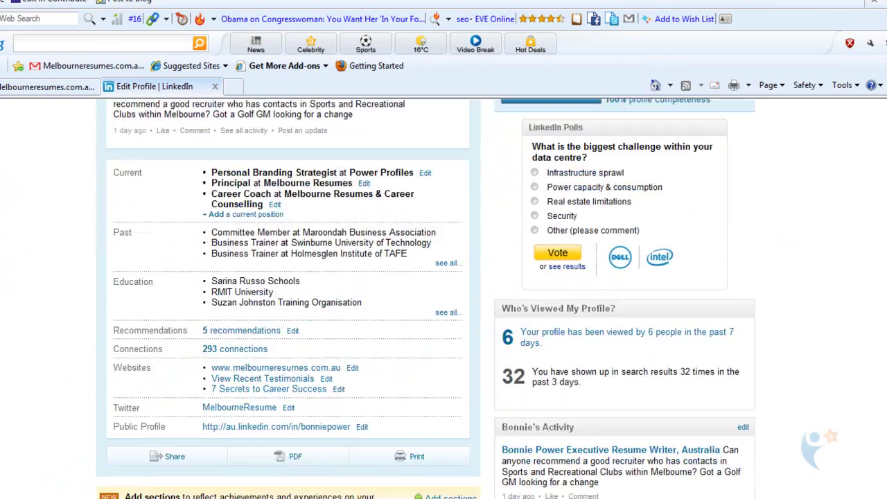
{"action": "scroll", "coordinate": [444, 298], "scroll_direction": "down", "scroll_amount": 2}
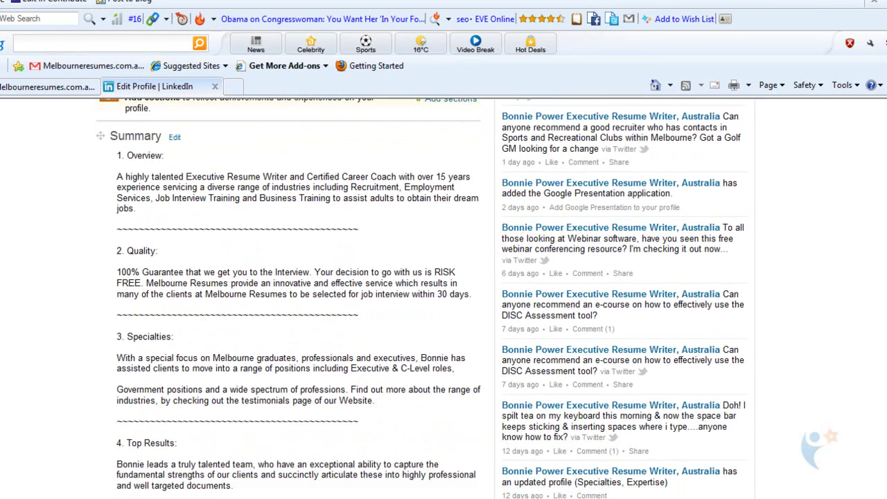
{"action": "scroll", "coordinate": [443, 298], "scroll_direction": "down", "scroll_amount": 1}
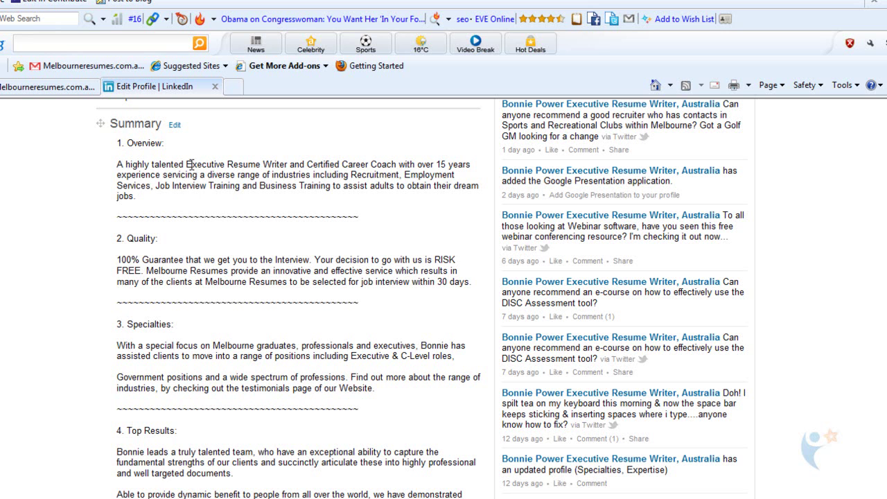
{"action": "left_click_drag", "start_coordinate": [186, 164], "coordinate": [399, 165]}
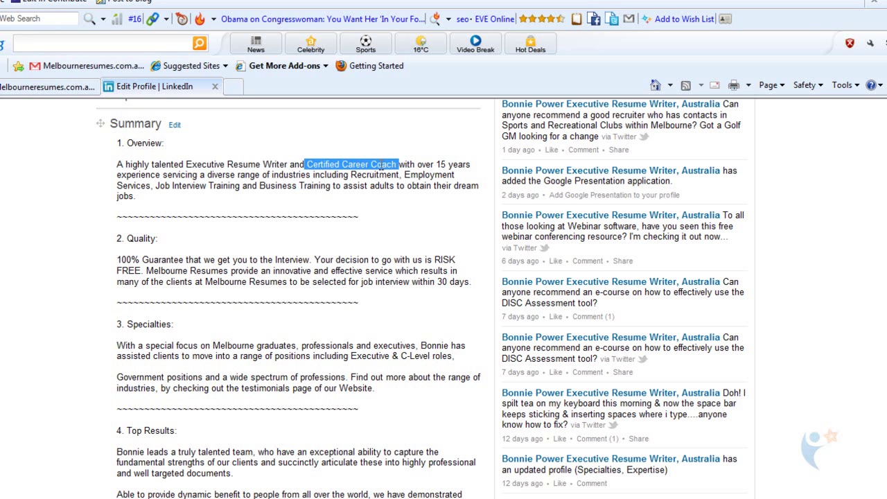
{"action": "left_click", "coordinate": [322, 175]}
{"action": "double_click", "coordinate": [366, 178]}
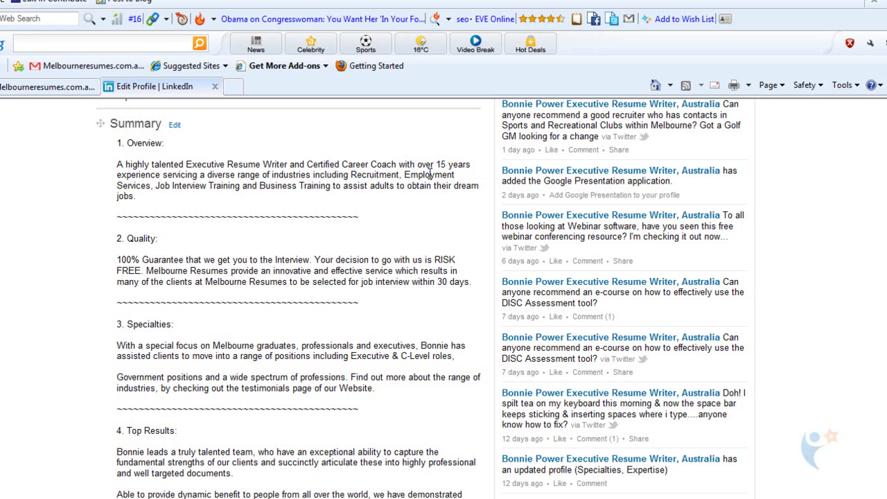
{"action": "triple_click", "coordinate": [430, 175]}
{"action": "left_click", "coordinate": [135, 181]}
{"action": "left_click_drag", "start_coordinate": [163, 182], "coordinate": [241, 187]}
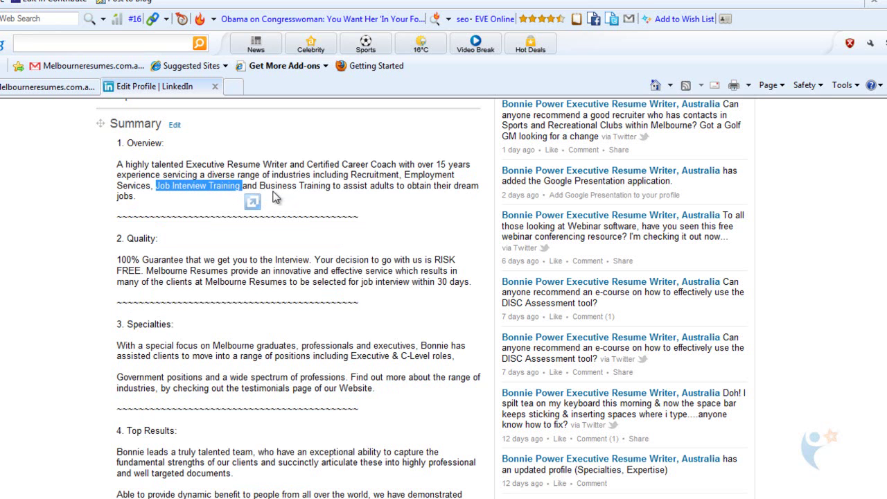
- Highlight "100% Guarantee" in the Quality paragraph of the Summary, and clear the selection
{"action": "left_click", "coordinate": [227, 271]}
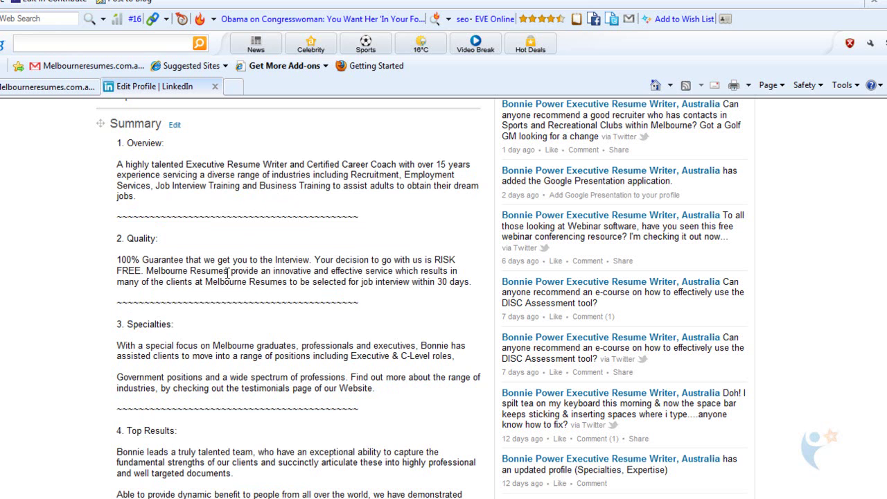
{"action": "left_click_drag", "start_coordinate": [180, 260], "coordinate": [116, 261]}
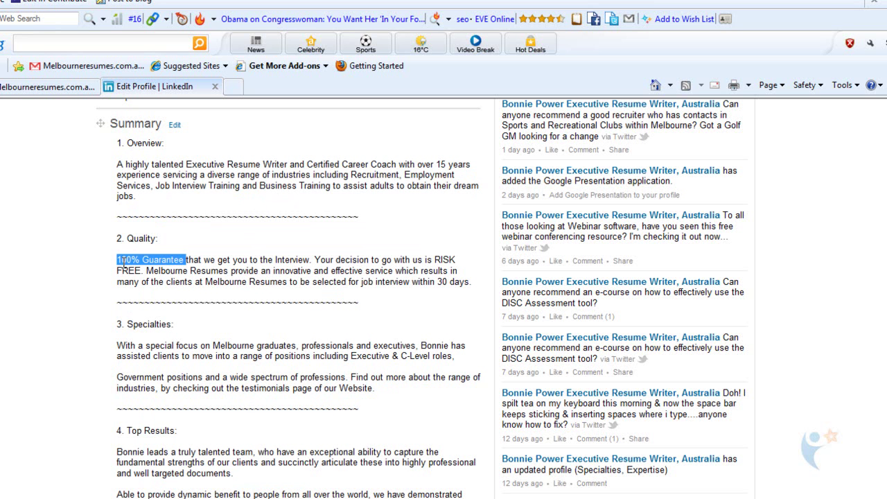
{"action": "left_click", "coordinate": [159, 280]}
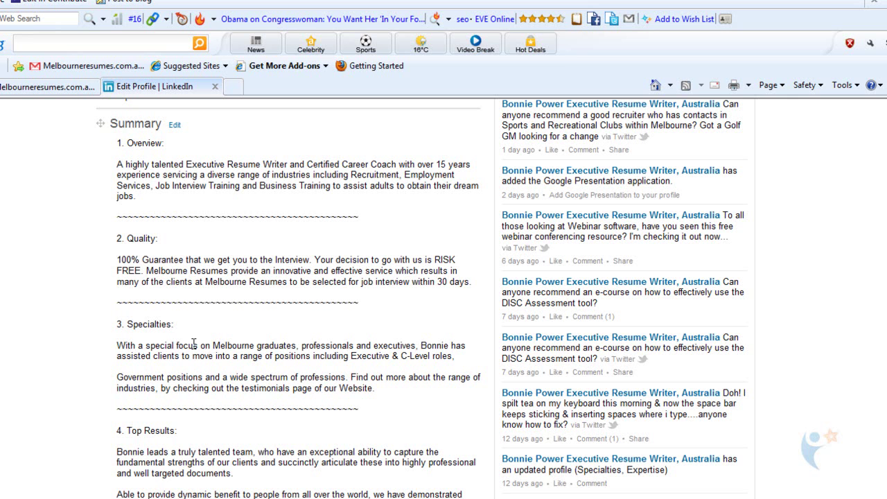
- Highlight the audience keywords "Melbourne", "graduates", "professionals", "executives" and "Executive" in the Summary's Specialties paragraph, and clear the selection
{"action": "double_click", "coordinate": [224, 346]}
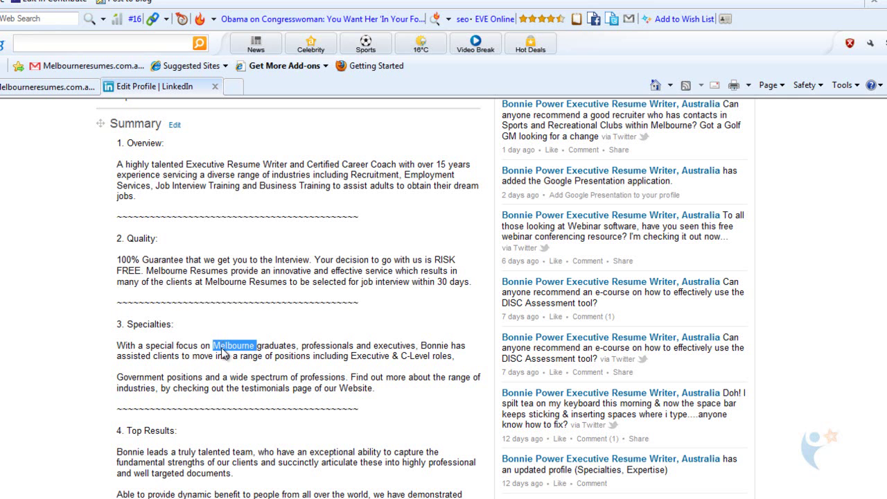
{"action": "double_click", "coordinate": [271, 348]}
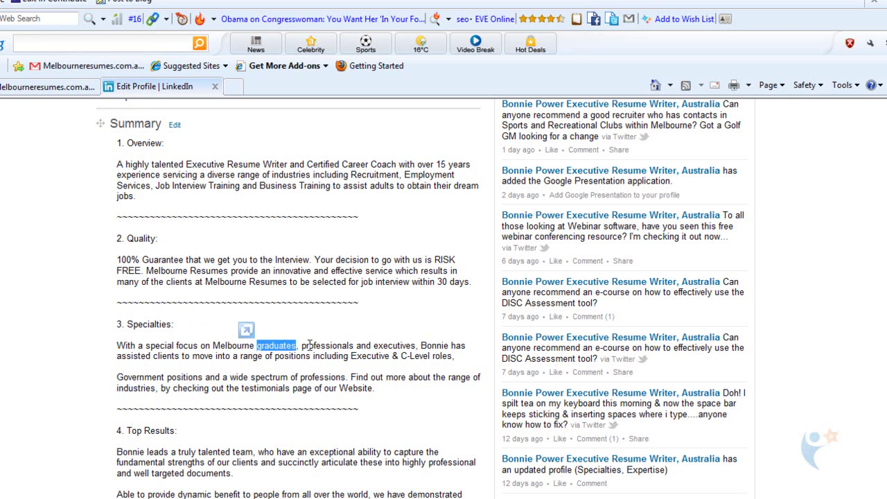
{"action": "double_click", "coordinate": [309, 346]}
{"action": "double_click", "coordinate": [387, 349]}
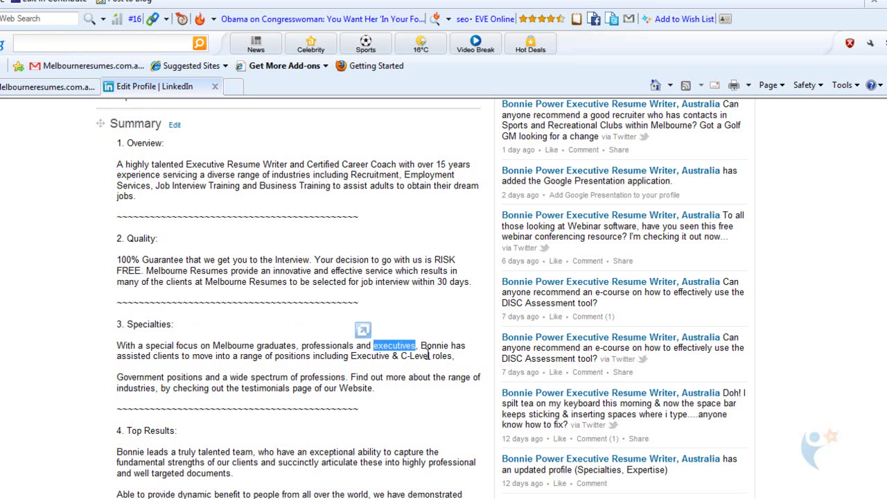
{"action": "left_click", "coordinate": [429, 355]}
{"action": "double_click", "coordinate": [374, 355]}
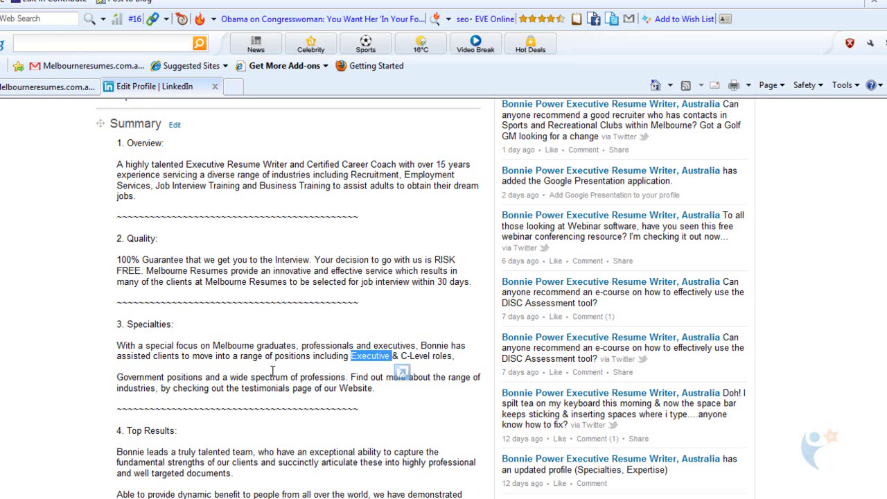
{"action": "left_click", "coordinate": [195, 387]}
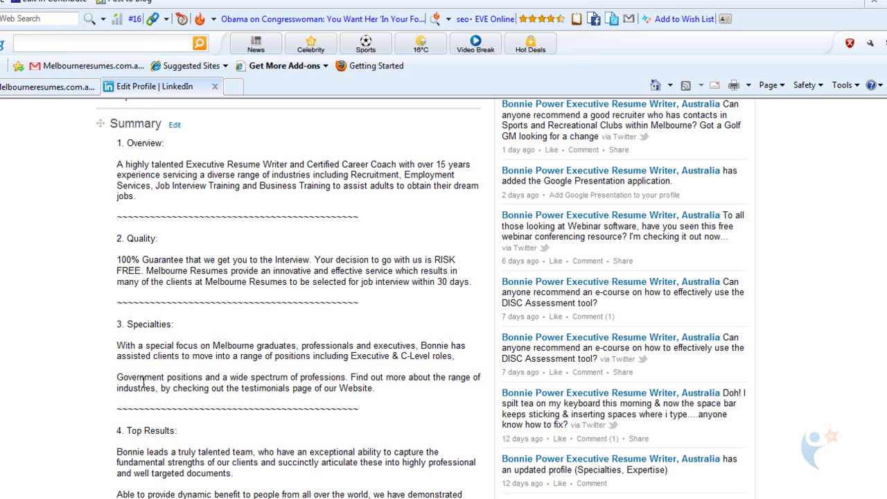
- Highlight "Government" and "positions" in the second Specialties paragraph of the Summary, and clear the selection
{"action": "double_click", "coordinate": [133, 378]}
{"action": "left_click", "coordinate": [178, 375]}
{"action": "double_click", "coordinate": [179, 377]}
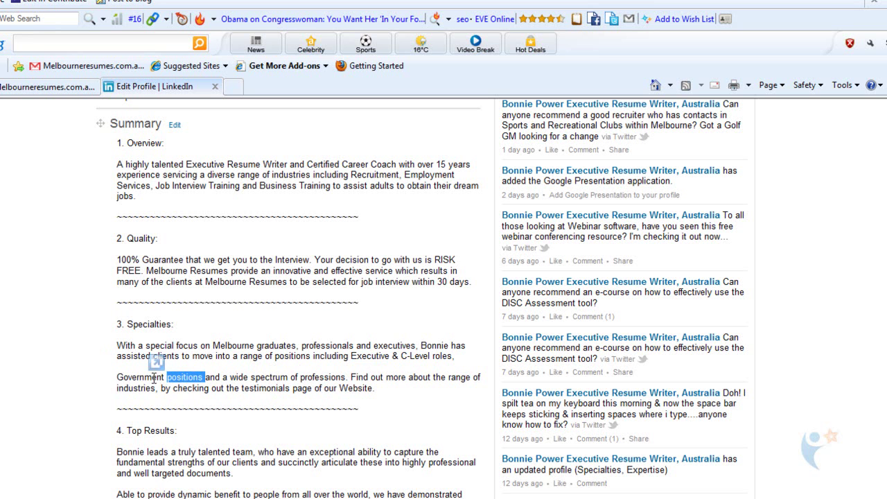
{"action": "left_click", "coordinate": [145, 376]}
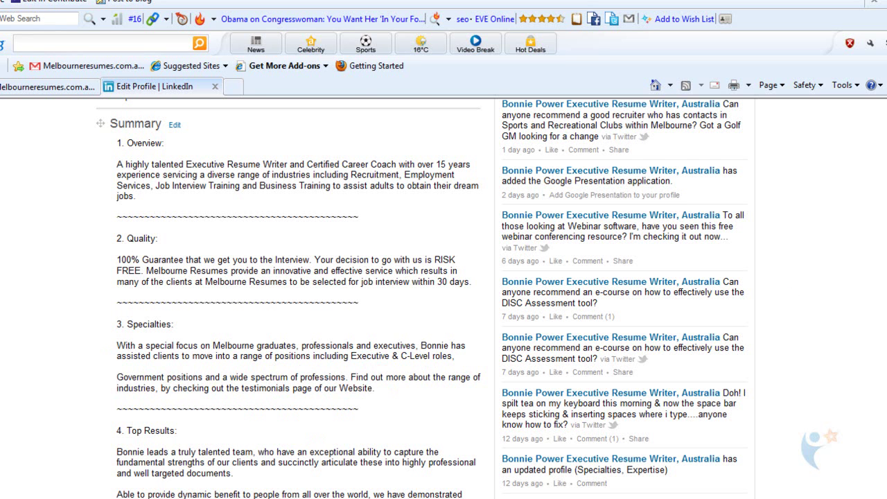
- Review the rest of the Summary down to the Specialties list, highlighting its heading and the arrow bullets beside the services
{"action": "scroll", "coordinate": [443, 298], "scroll_direction": "down", "scroll_amount": 5}
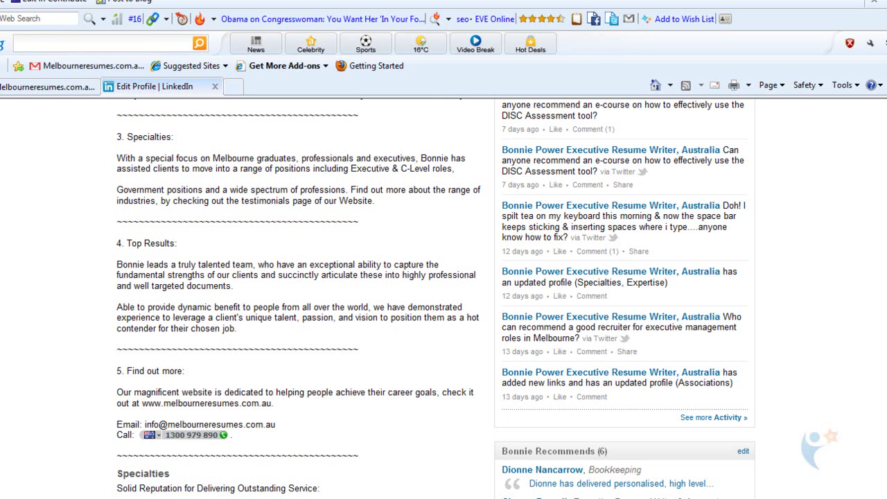
{"action": "scroll", "coordinate": [426, 296], "scroll_direction": "down", "scroll_amount": 3}
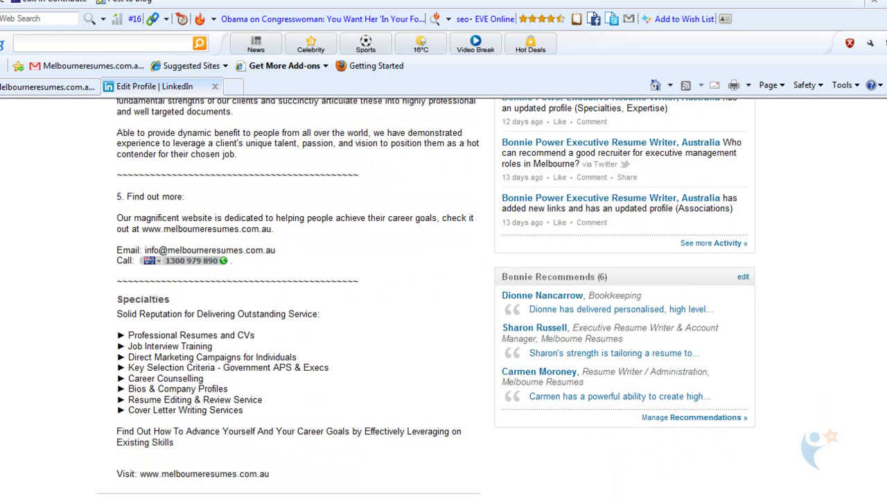
{"action": "left_click_drag", "start_coordinate": [170, 299], "coordinate": [128, 302]}
{"action": "left_click", "coordinate": [149, 371]}
{"action": "mouse_move", "coordinate": [126, 335]}
{"action": "left_mouse_down"}
{"action": "mouse_move", "coordinate": [116, 335]}
{"action": "mouse_move", "coordinate": [119, 344]}
{"action": "left_mouse_up"}
{"action": "left_click", "coordinate": [230, 397]}
- Examine the Applications section, including the SlideShare presentation, the option to add an application, and the Google Presentation block
{"action": "scroll", "coordinate": [178, 366], "scroll_direction": "down", "scroll_amount": 3}
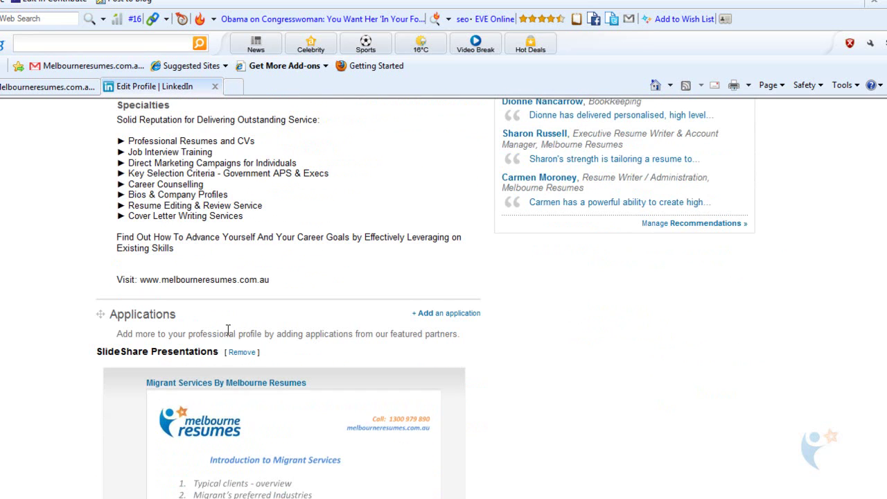
{"action": "scroll", "coordinate": [195, 351], "scroll_direction": "down", "scroll_amount": 2}
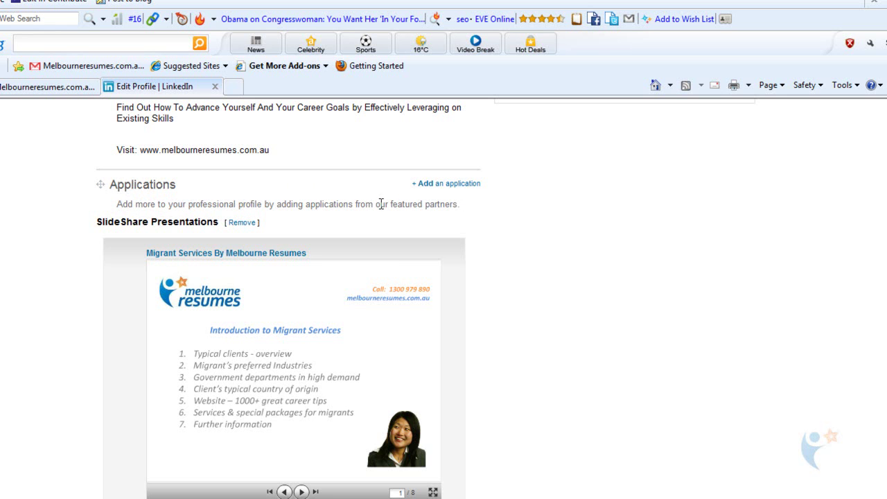
{"action": "scroll", "coordinate": [381, 203], "scroll_direction": "down", "scroll_amount": 2}
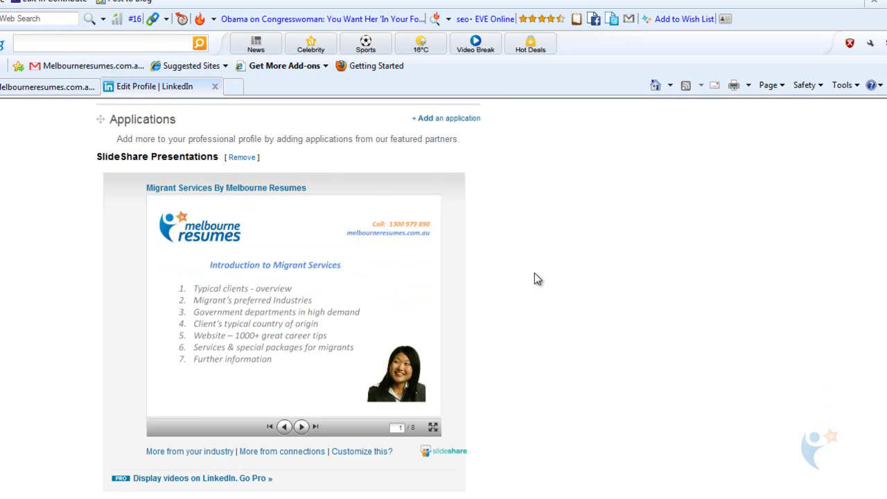
{"action": "scroll", "coordinate": [547, 372], "scroll_direction": "down", "scroll_amount": 2}
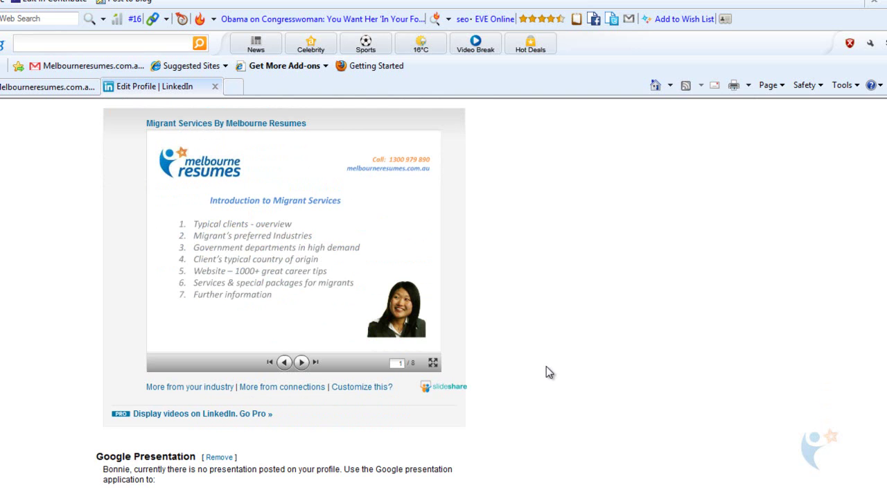
{"action": "scroll", "coordinate": [546, 367], "scroll_direction": "down", "scroll_amount": 2}
{"action": "scroll", "coordinate": [546, 367], "scroll_direction": "down", "scroll_amount": 2}
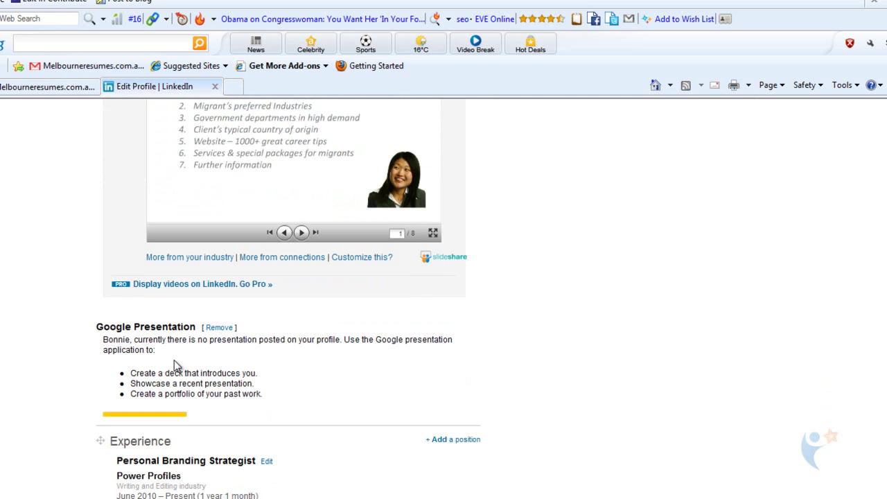
{"action": "scroll", "coordinate": [193, 367], "scroll_direction": "up", "scroll_amount": 10}
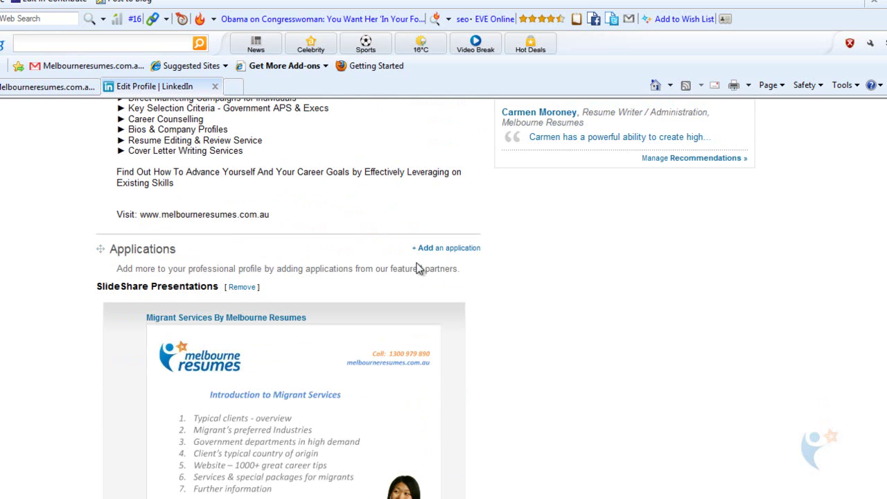
{"action": "scroll", "coordinate": [219, 372], "scroll_direction": "down", "scroll_amount": 6}
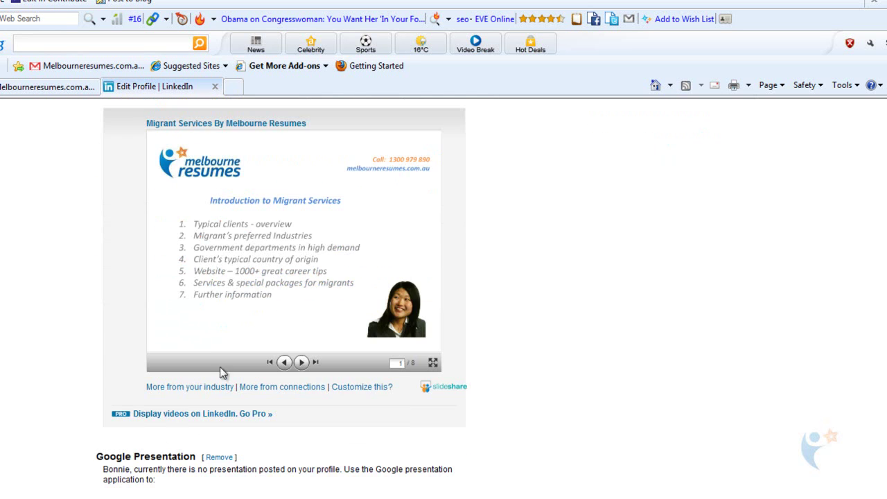
{"action": "scroll", "coordinate": [156, 470], "scroll_direction": "down", "scroll_amount": 4}
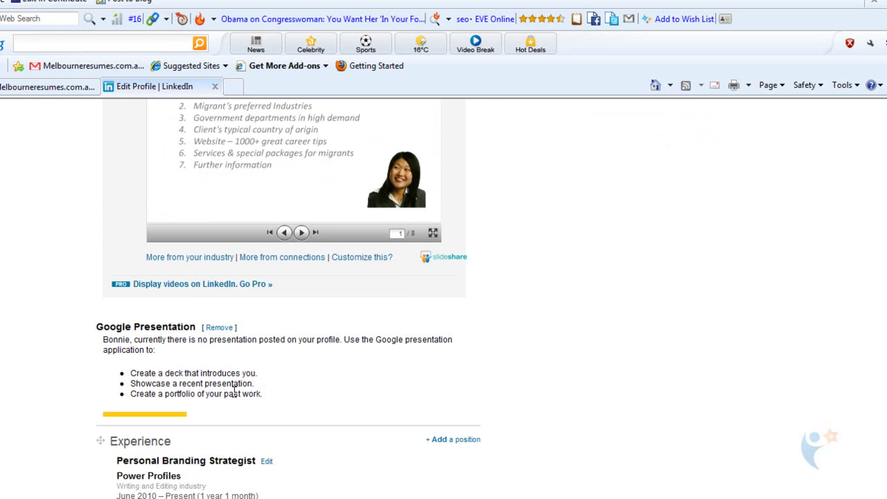
- Review how the current positions in Experience are described, from Personal Branding Strategist through Principal to Career Coach
{"action": "scroll", "coordinate": [235, 392], "scroll_direction": "down", "scroll_amount": 4}
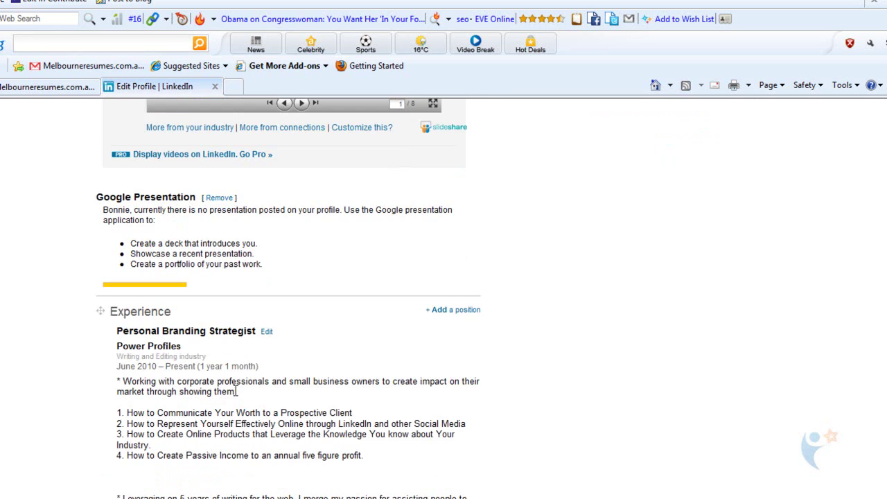
{"action": "scroll", "coordinate": [236, 392], "scroll_direction": "down", "scroll_amount": 4}
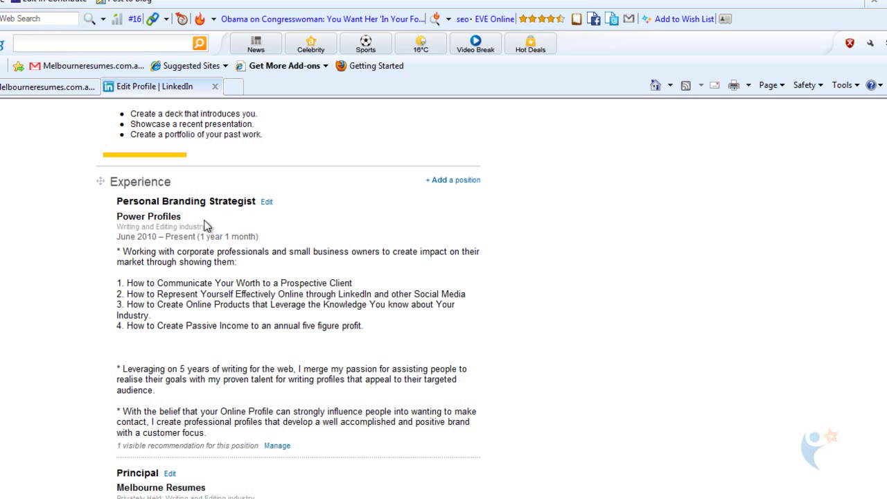
{"action": "scroll", "coordinate": [138, 447], "scroll_direction": "down", "scroll_amount": 2}
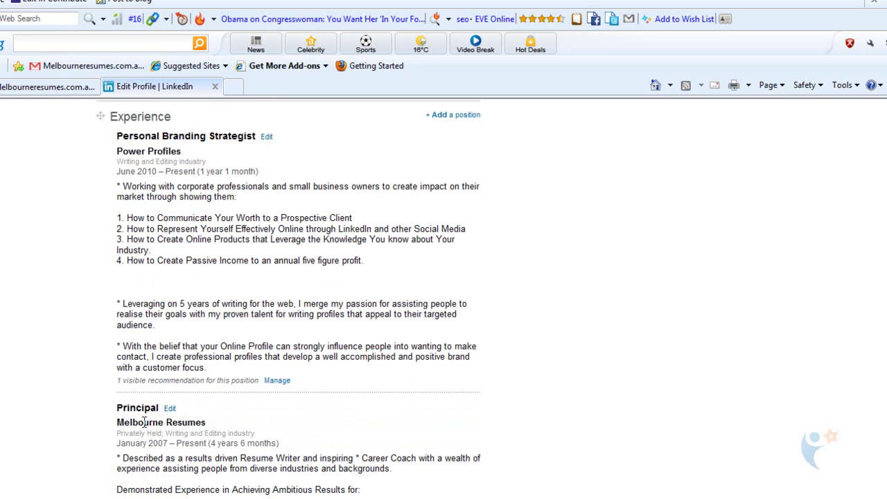
{"action": "scroll", "coordinate": [145, 422], "scroll_direction": "down", "scroll_amount": 4}
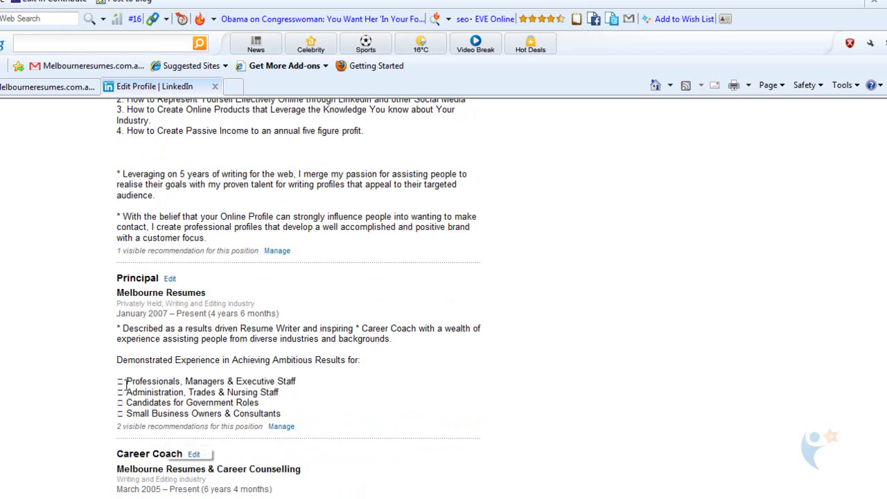
{"action": "scroll", "coordinate": [287, 357], "scroll_direction": "down", "scroll_amount": 2}
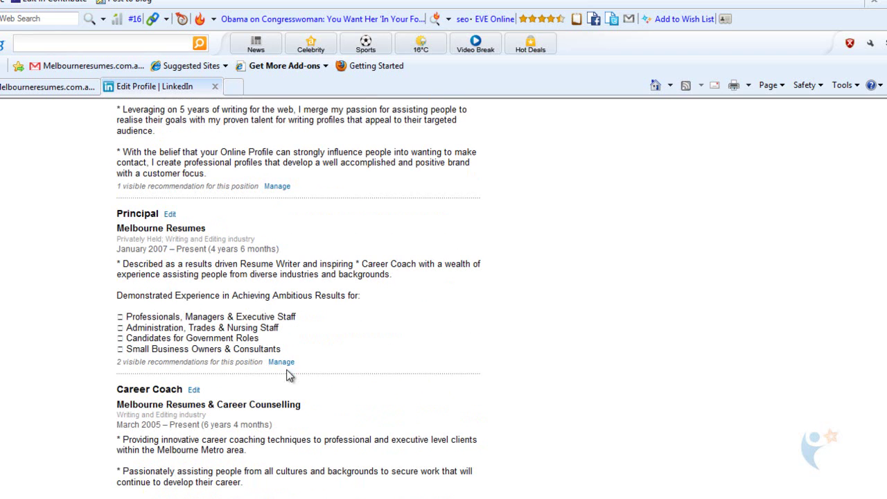
{"action": "scroll", "coordinate": [293, 356], "scroll_direction": "down", "scroll_amount": 4}
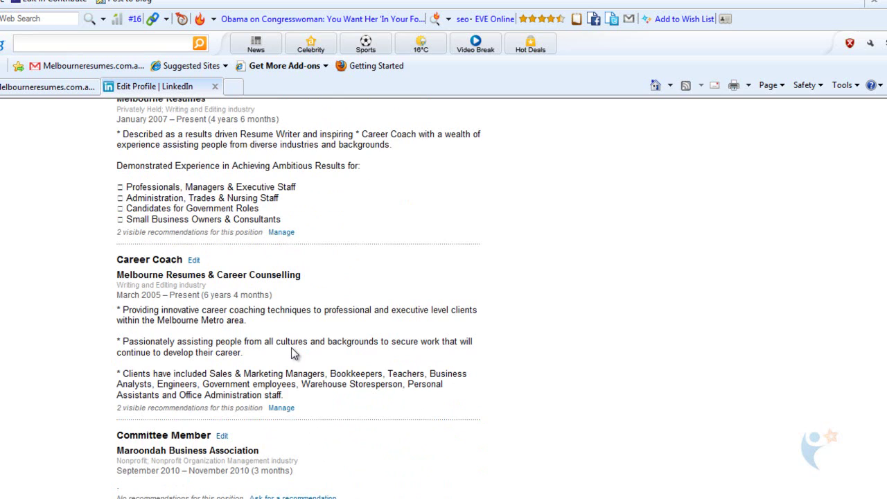
{"action": "scroll", "coordinate": [293, 353], "scroll_direction": "down", "scroll_amount": 12}
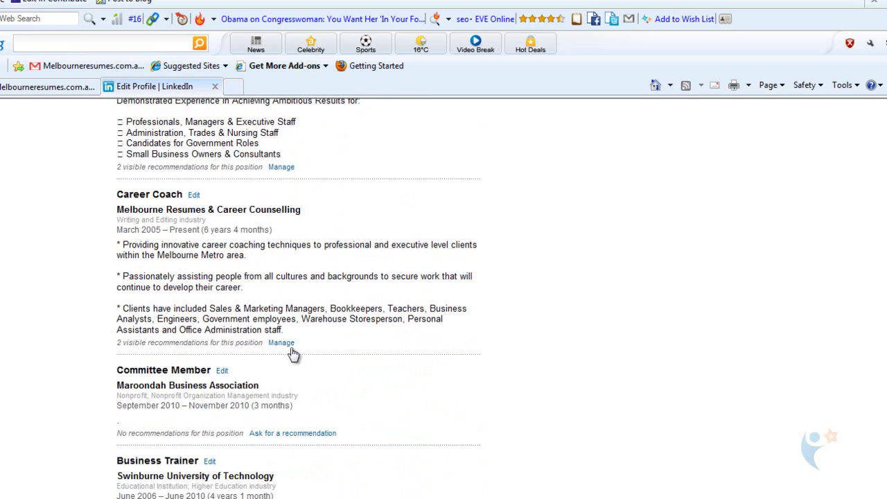
- Examine the responsibilities and achievements of the earlier Experience positions, from the Business Trainer roles down to Recruitment Consultant
{"action": "scroll", "coordinate": [291, 346], "scroll_direction": "down", "scroll_amount": 6}
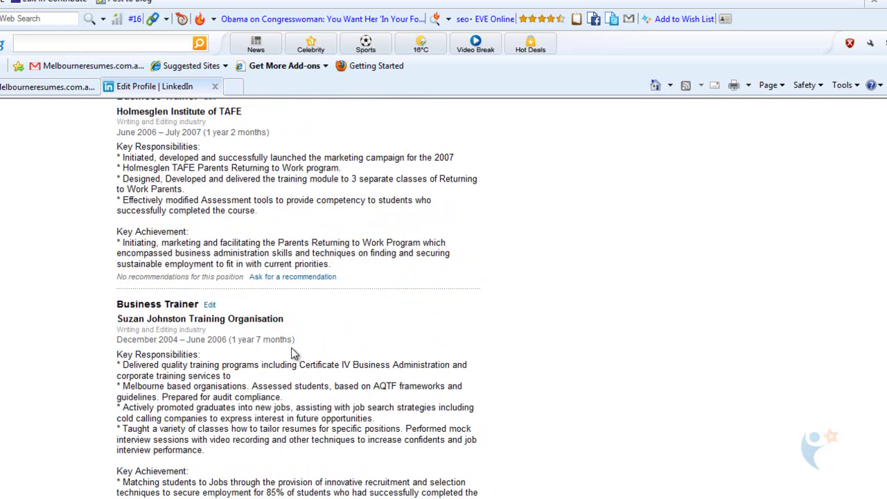
{"action": "scroll", "coordinate": [293, 353], "scroll_direction": "down", "scroll_amount": 2}
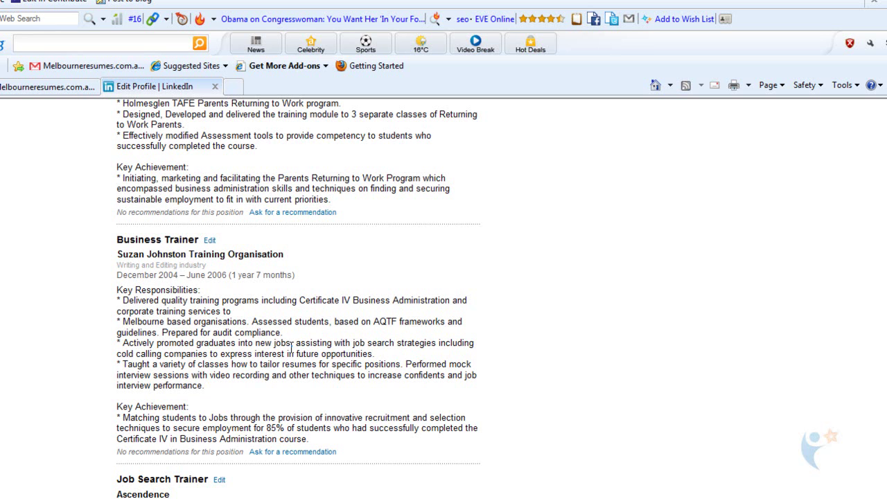
{"action": "scroll", "coordinate": [293, 349], "scroll_direction": "down", "scroll_amount": 2}
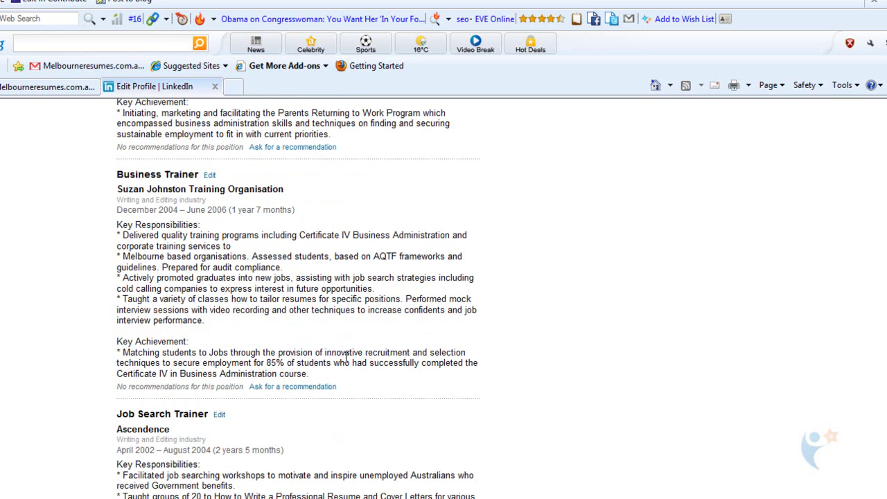
{"action": "scroll", "coordinate": [343, 355], "scroll_direction": "down", "scroll_amount": 6}
{"action": "scroll", "coordinate": [348, 366], "scroll_direction": "down", "scroll_amount": 4}
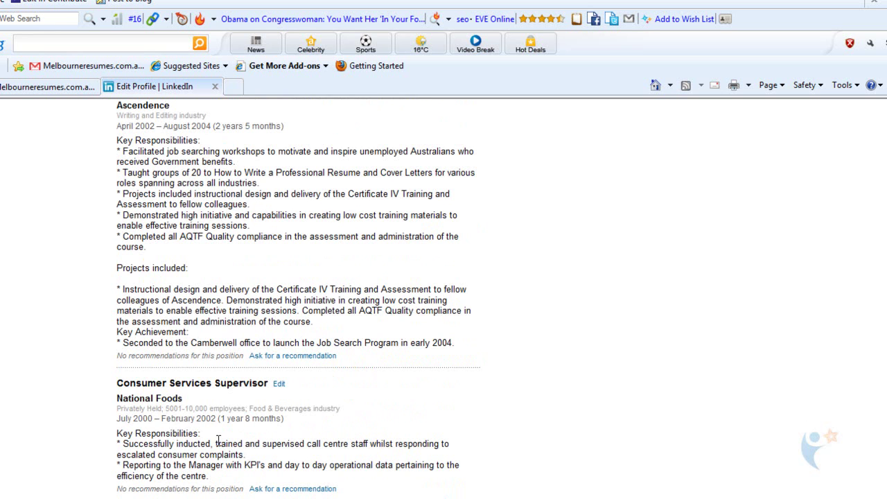
{"action": "scroll", "coordinate": [199, 459], "scroll_direction": "down", "scroll_amount": 2}
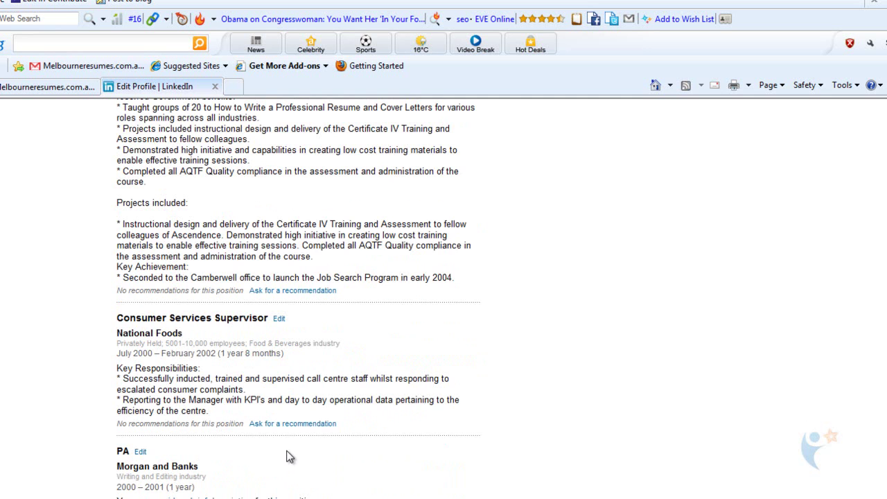
{"action": "scroll", "coordinate": [290, 457], "scroll_direction": "down", "scroll_amount": 4}
{"action": "scroll", "coordinate": [276, 479], "scroll_direction": "down", "scroll_amount": 4}
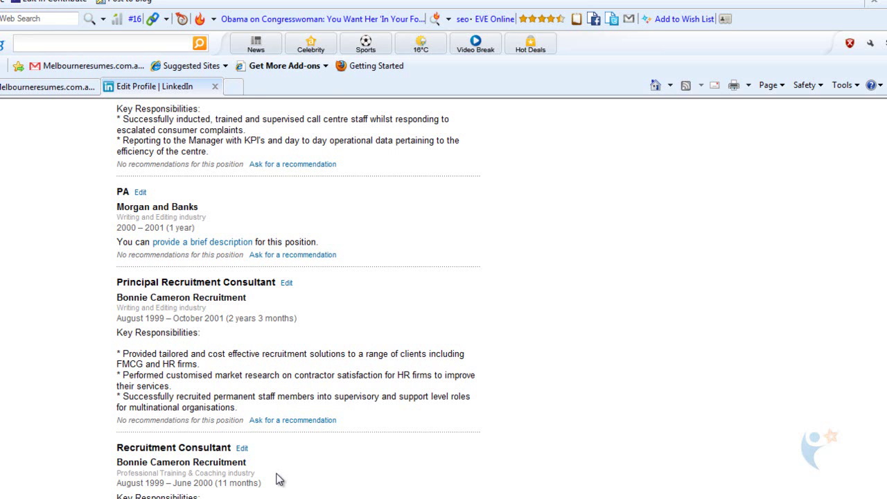
- Review the Education entries and the Recommendations received for each position, and return to the Experience section
{"action": "scroll", "coordinate": [278, 480], "scroll_direction": "down", "scroll_amount": 10}
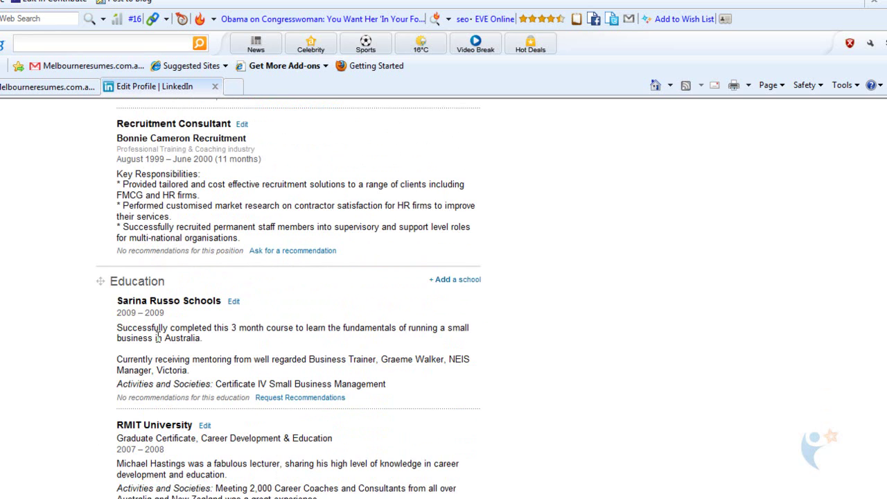
{"action": "scroll", "coordinate": [154, 357], "scroll_direction": "down", "scroll_amount": 7}
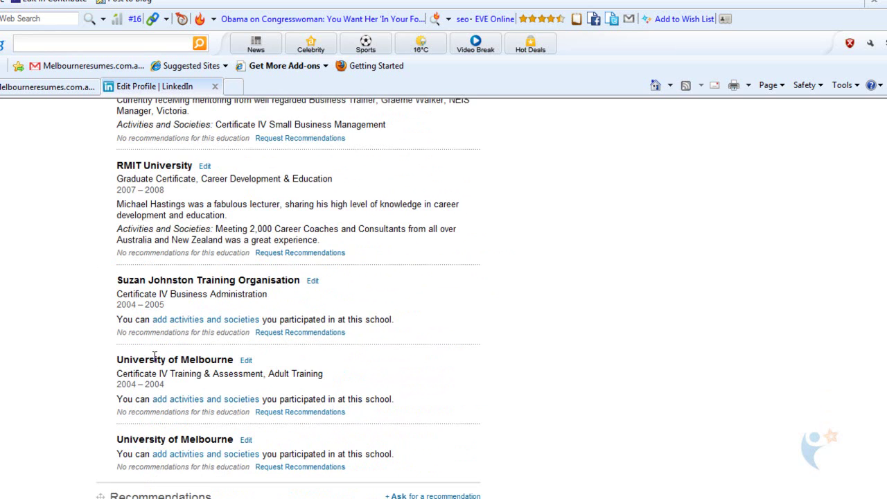
{"action": "scroll", "coordinate": [218, 350], "scroll_direction": "down", "scroll_amount": 4}
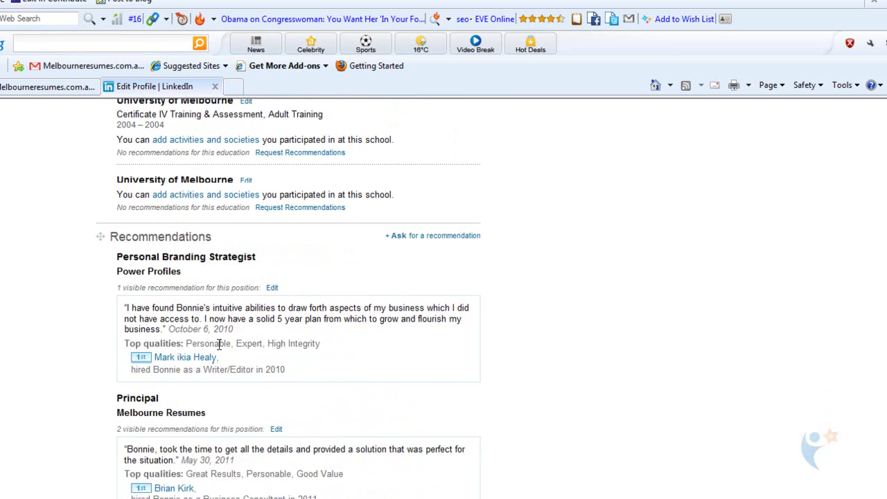
{"action": "scroll", "coordinate": [221, 350], "scroll_direction": "up", "scroll_amount": 2}
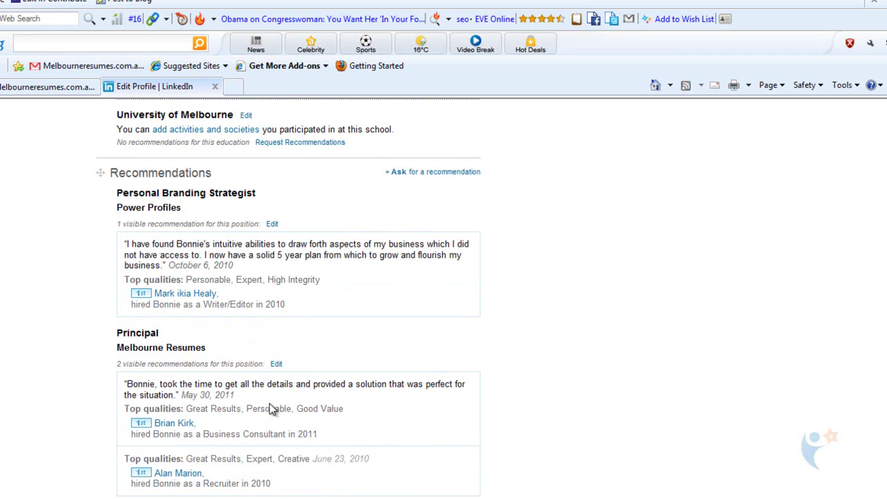
{"action": "scroll", "coordinate": [272, 408], "scroll_direction": "up", "scroll_amount": 12}
{"action": "scroll", "coordinate": [271, 409], "scroll_direction": "up", "scroll_amount": 10}
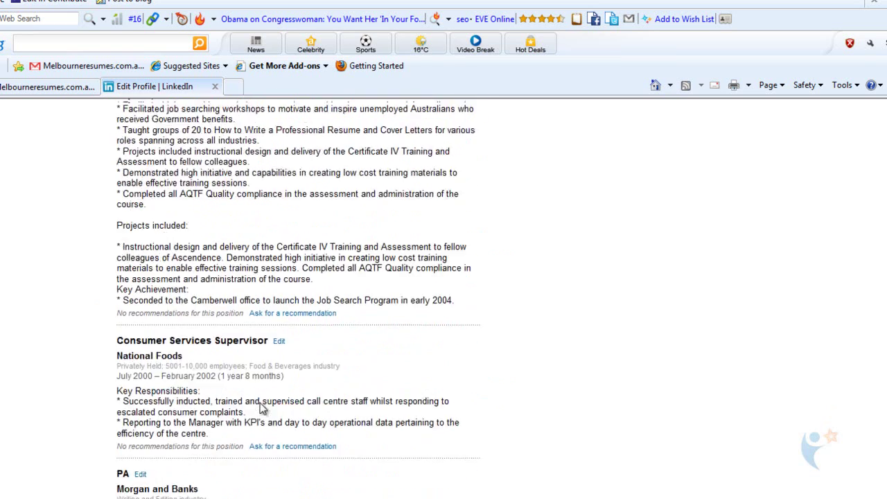